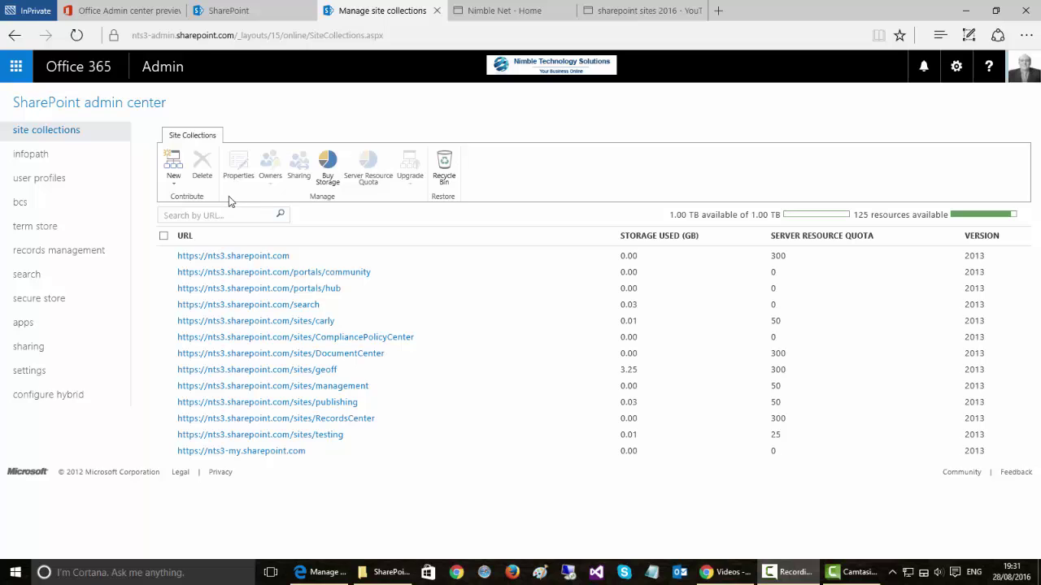
Start a private site collection titled 'new collection' with URL name newcollection.
click(173, 177)
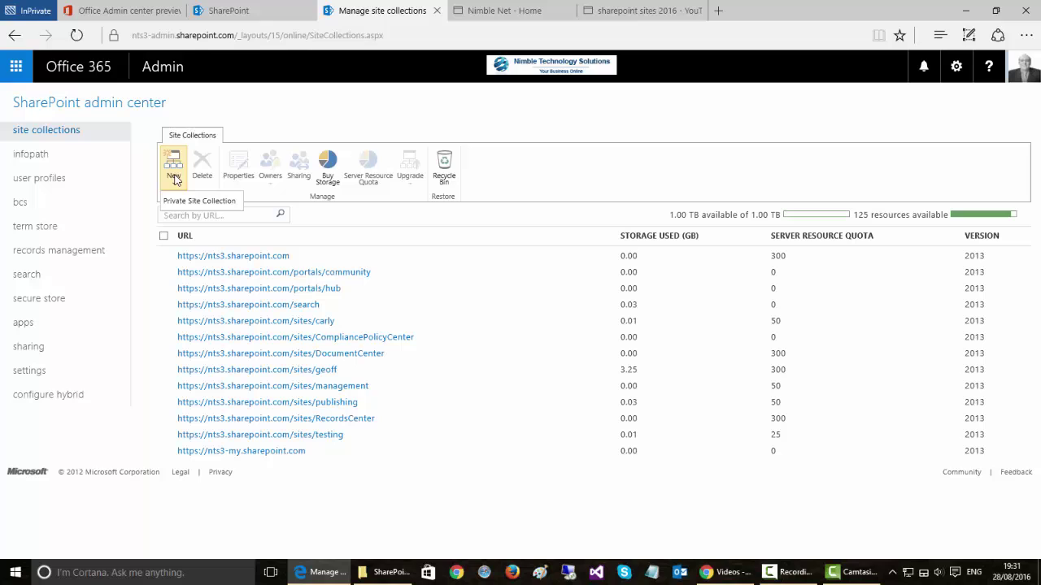
click(175, 201)
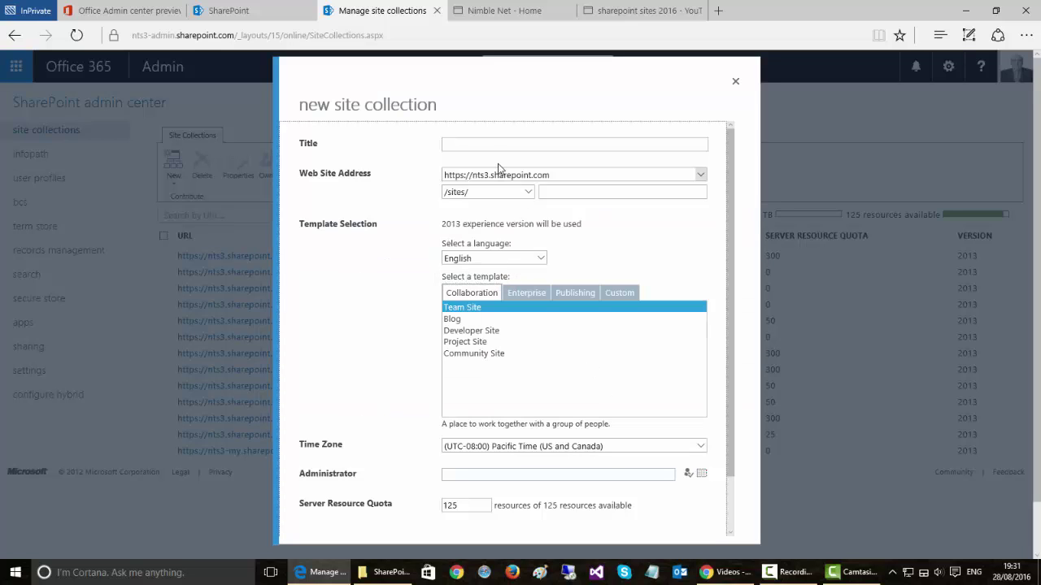
click(483, 147)
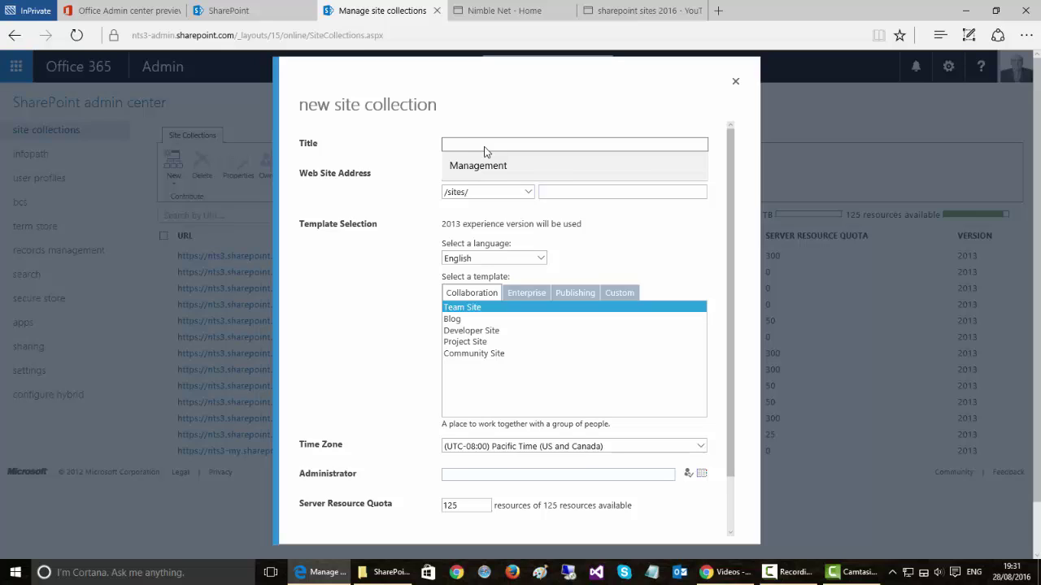
text(new collec)
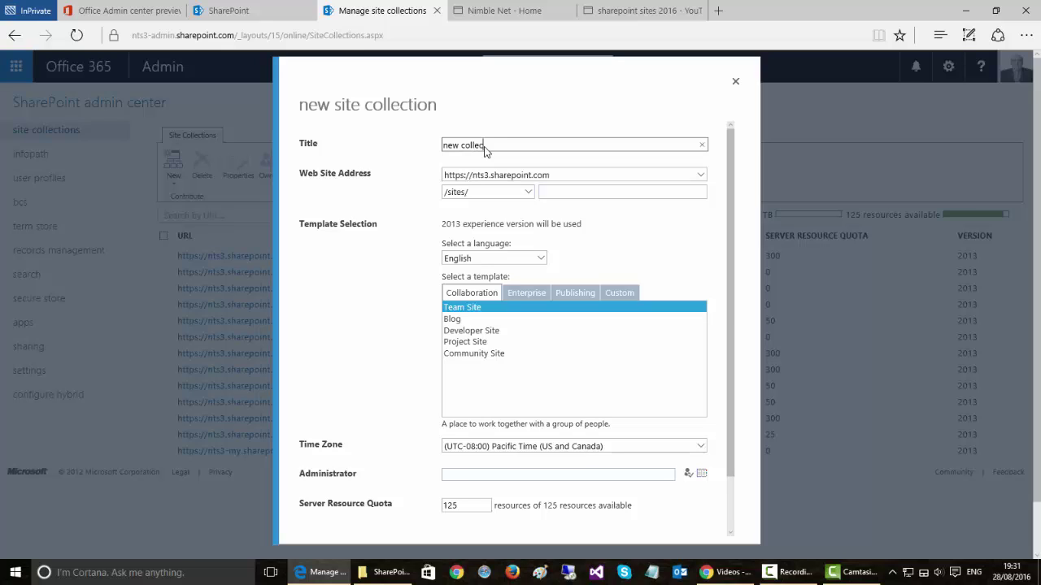
text(tion)
click(561, 193)
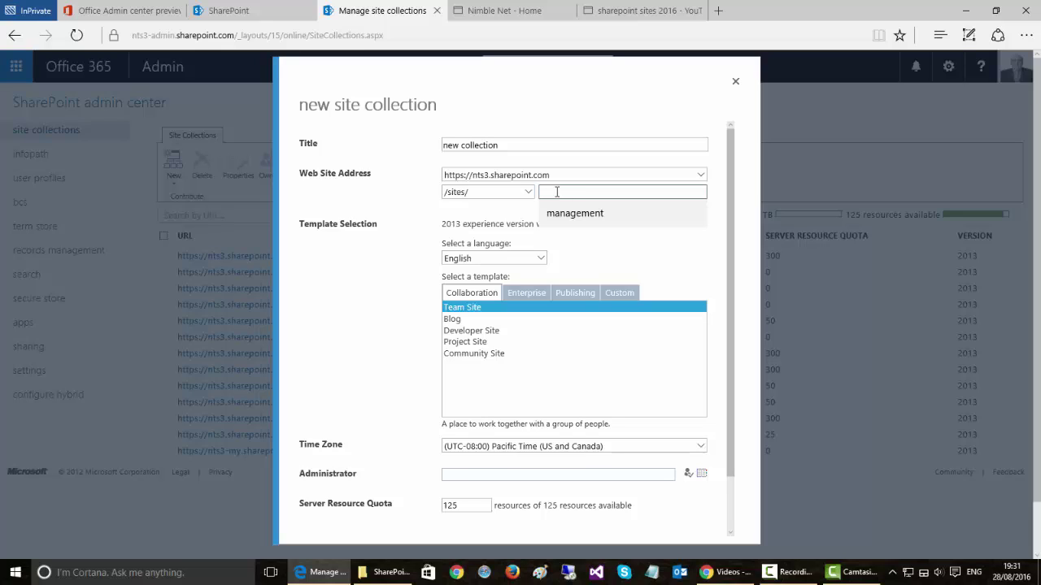
text(new)
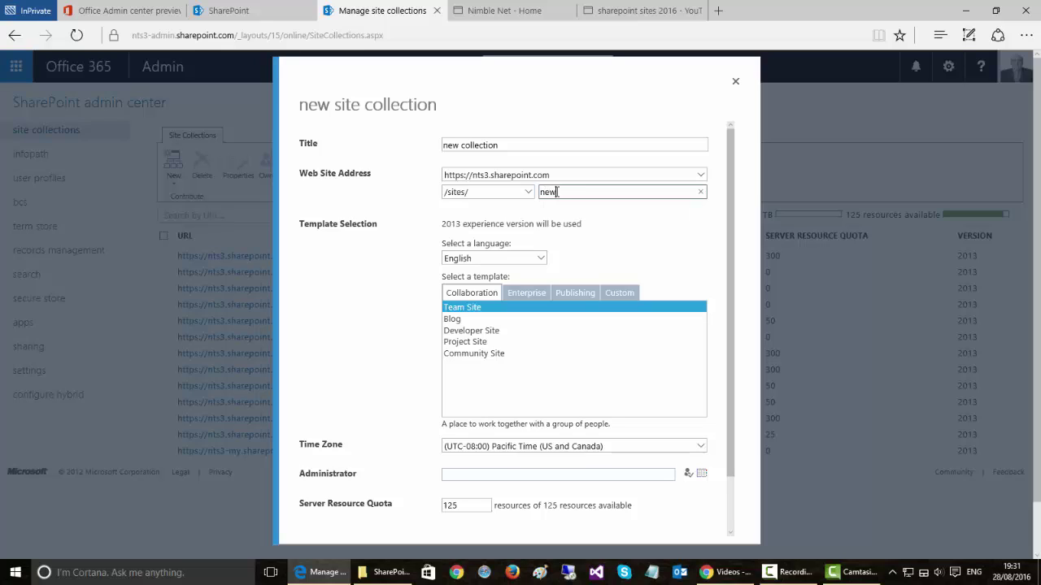
text(collection)
Browse the Enterprise, Publishing and Custom template tabs, then keep the Collaboration Team Site template.
scroll(421, 254, down, 2)
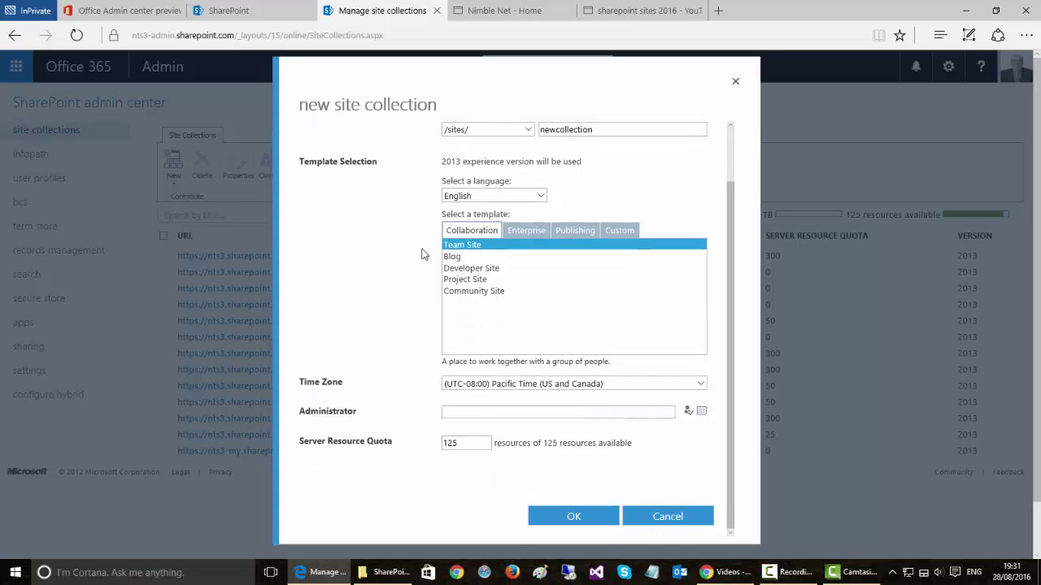
click(528, 234)
click(580, 232)
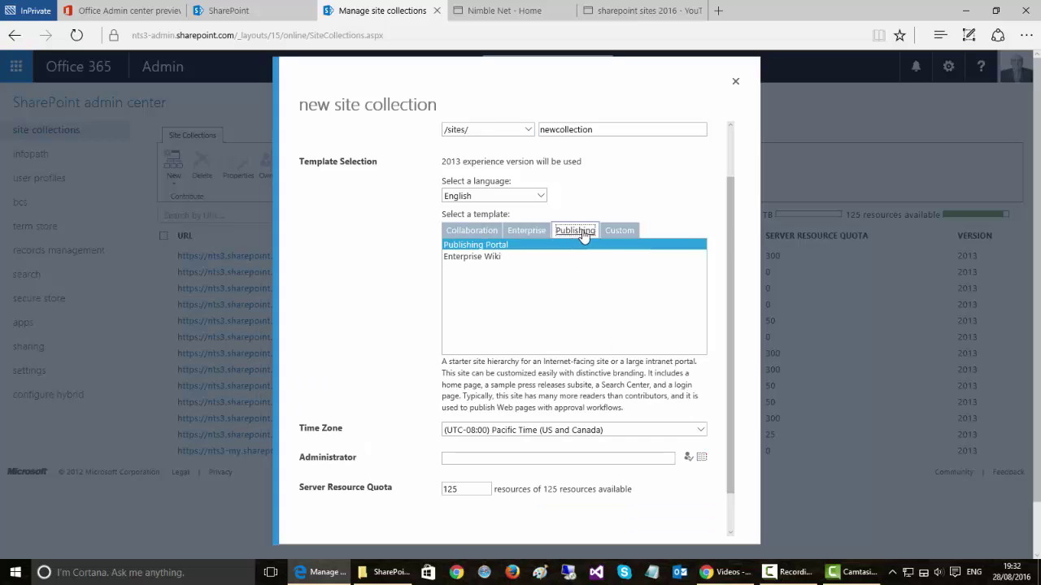
click(615, 232)
click(473, 232)
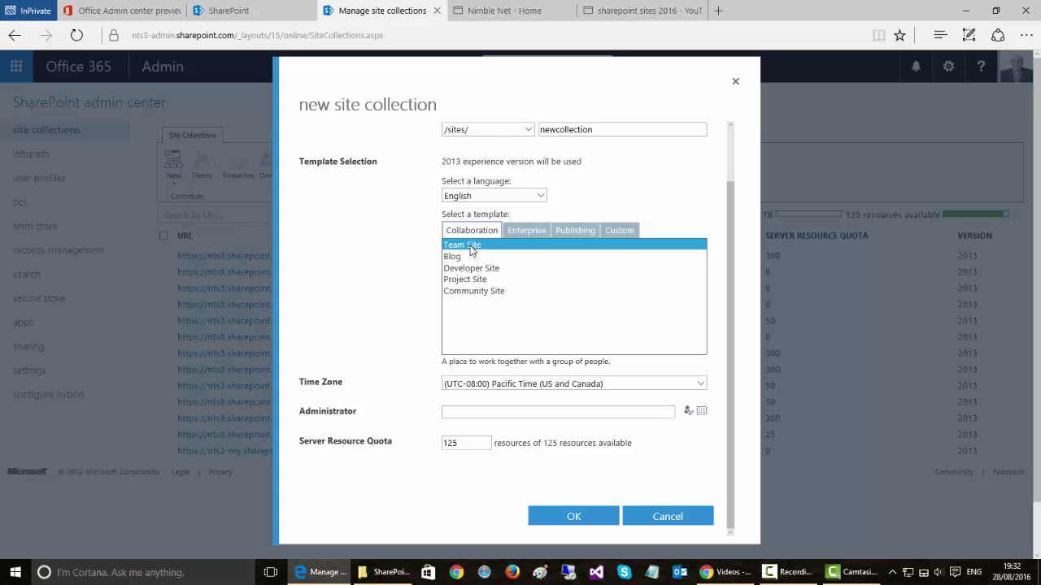
scroll(389, 326, down, 1)
click(700, 326)
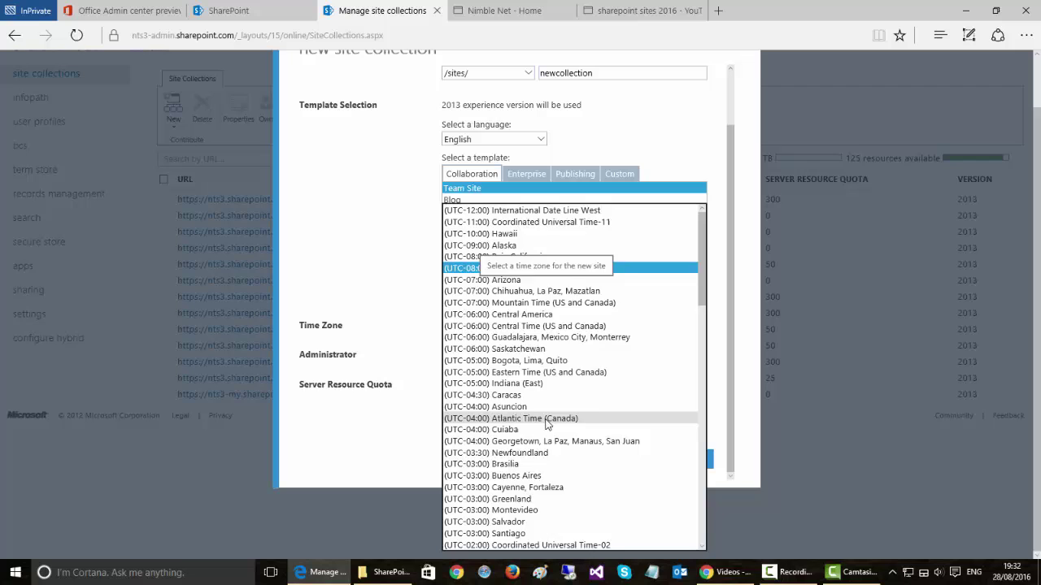
Set the time zone to (UTC) Dublin, Edinburgh, Lisbon, London and try an administrator name.
scroll(553, 439, down, 6)
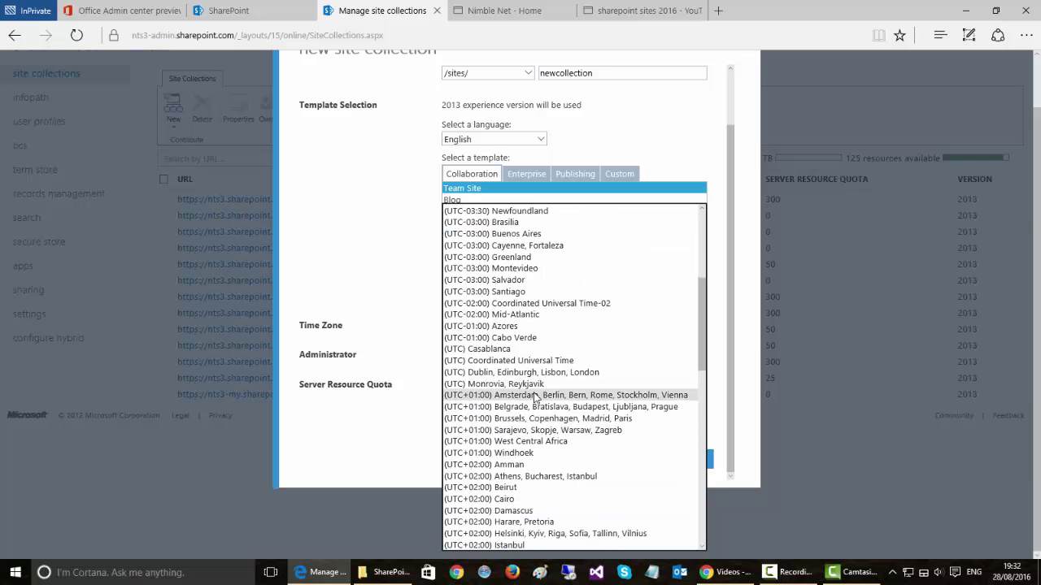
click(520, 386)
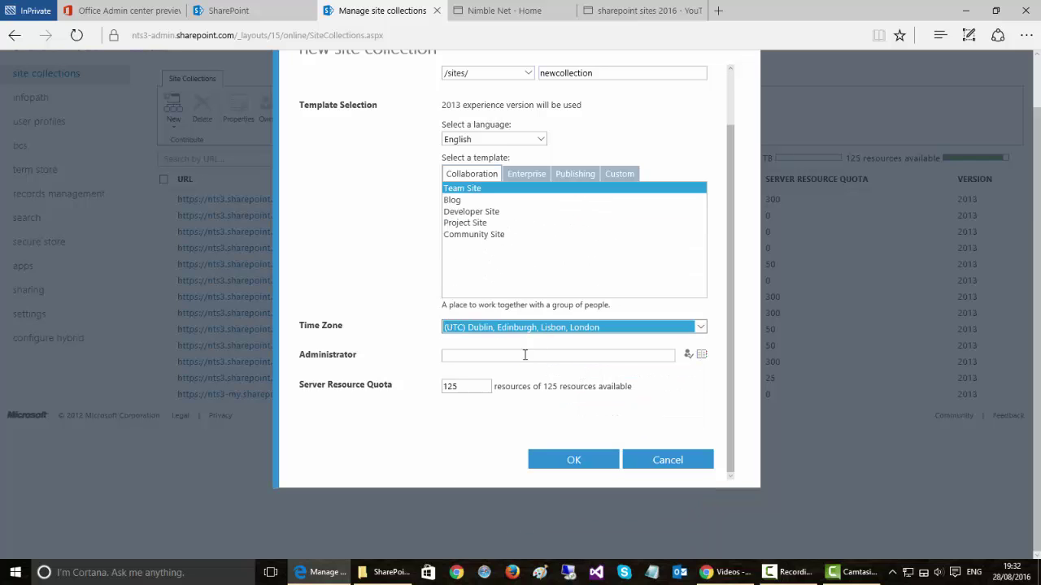
click(481, 356)
text(g)
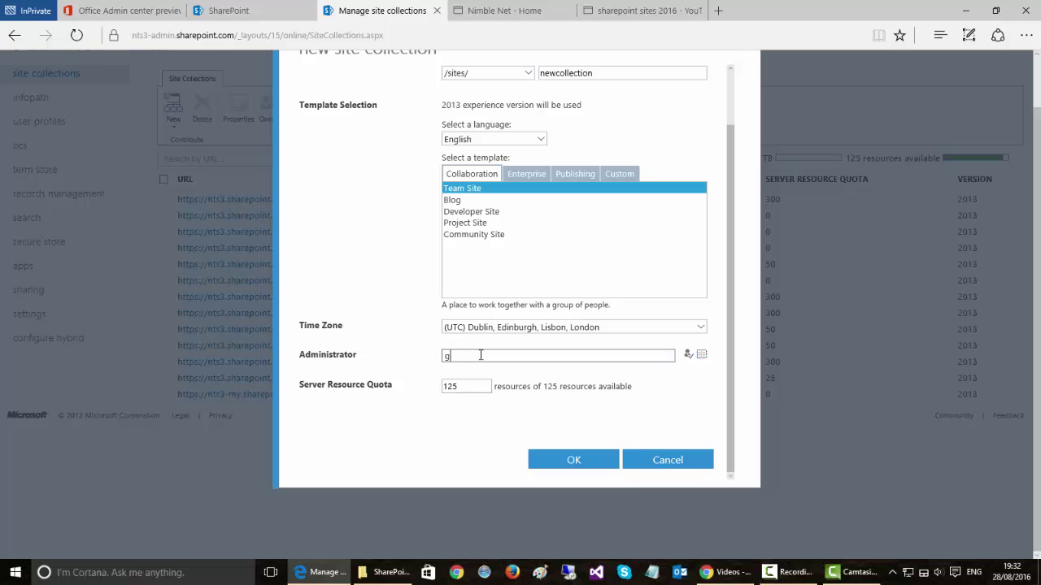
text(eoff)
click(688, 356)
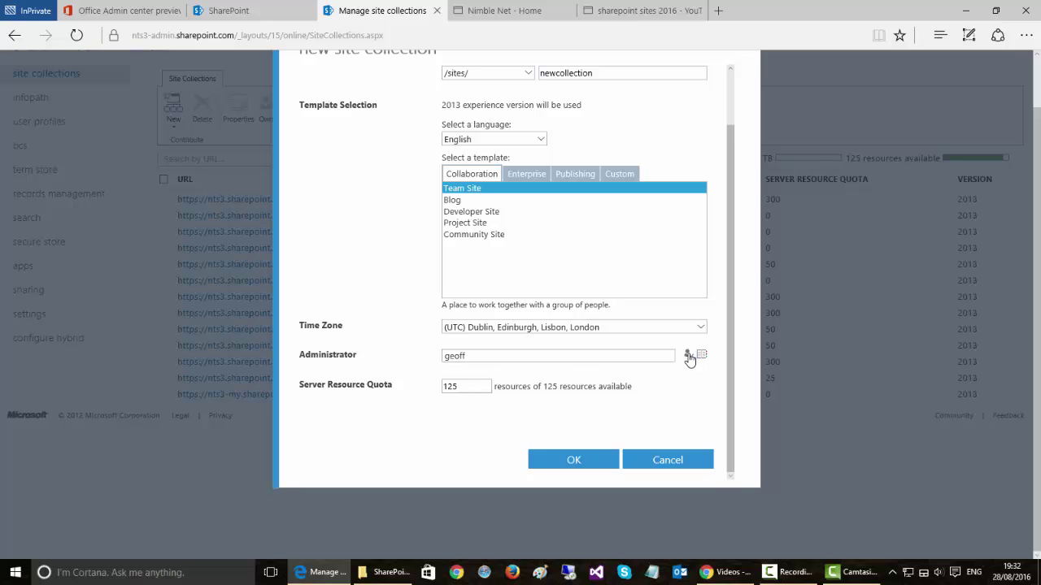
Replace the unresolved entry with the administrator's full name and resolve it to a user.
click(476, 357)
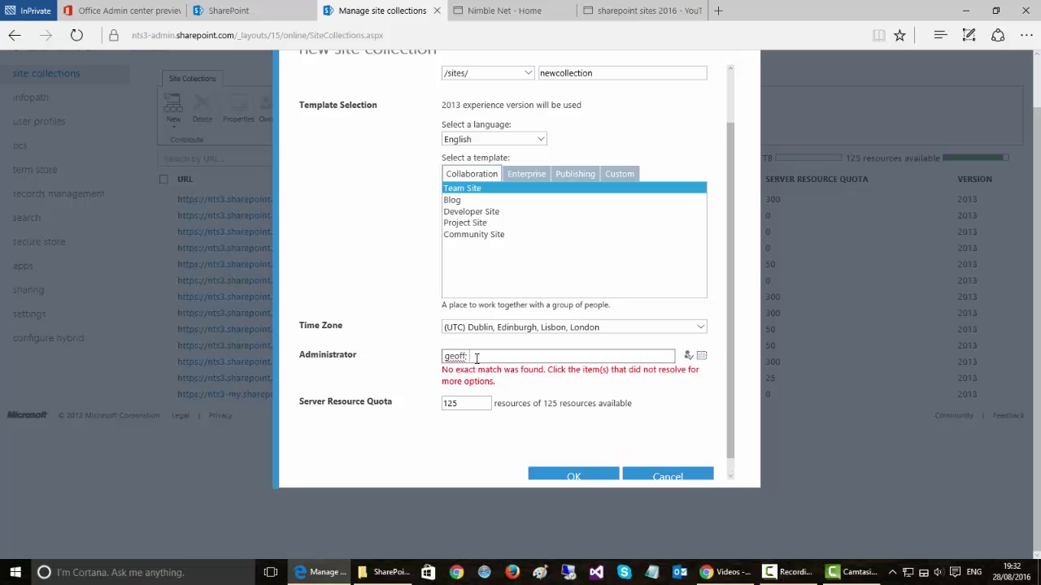
key(BackSpace)
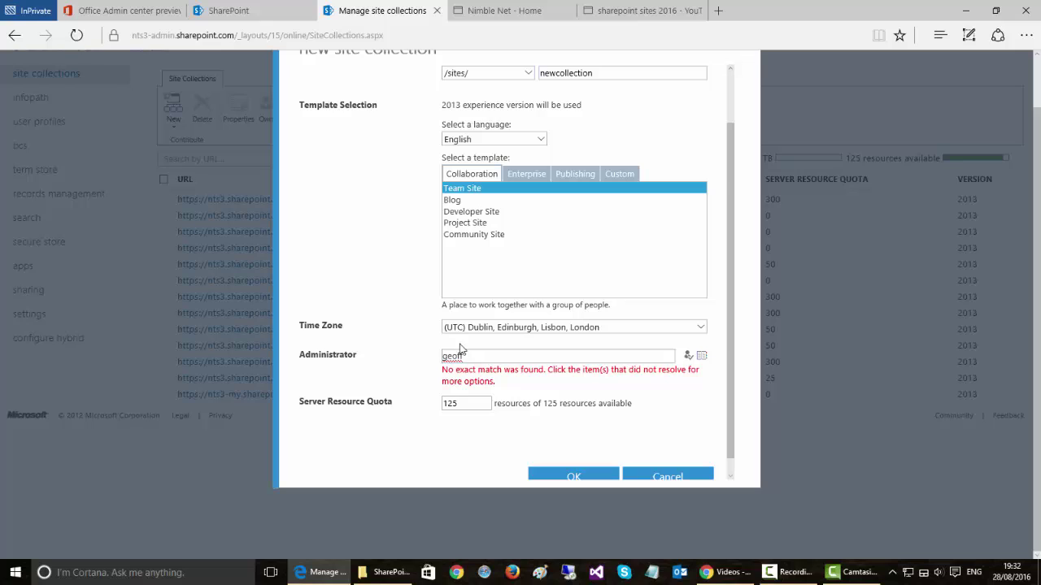
double_click(465, 356)
key(BackSpace)
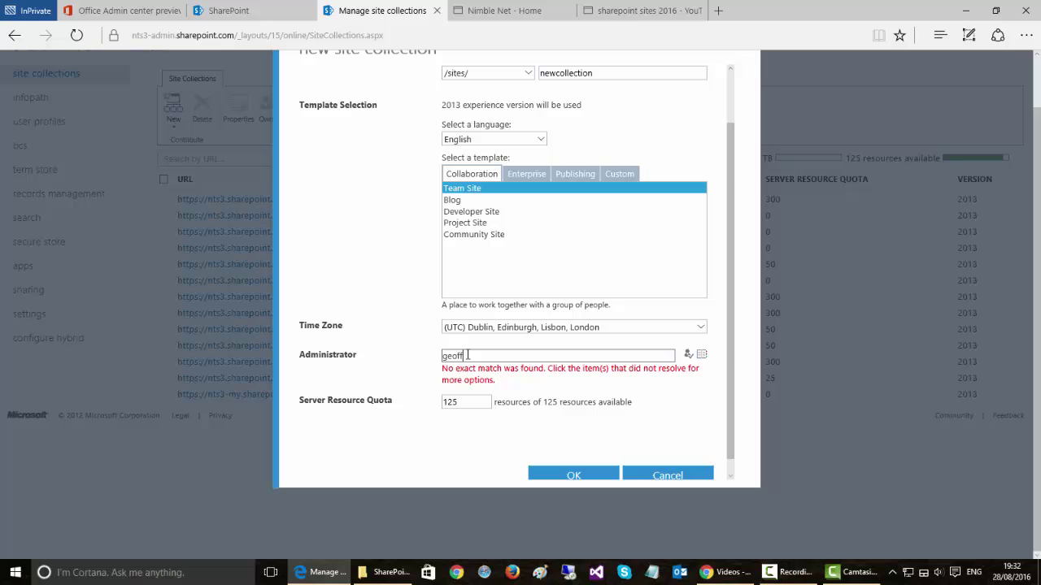
click(684, 356)
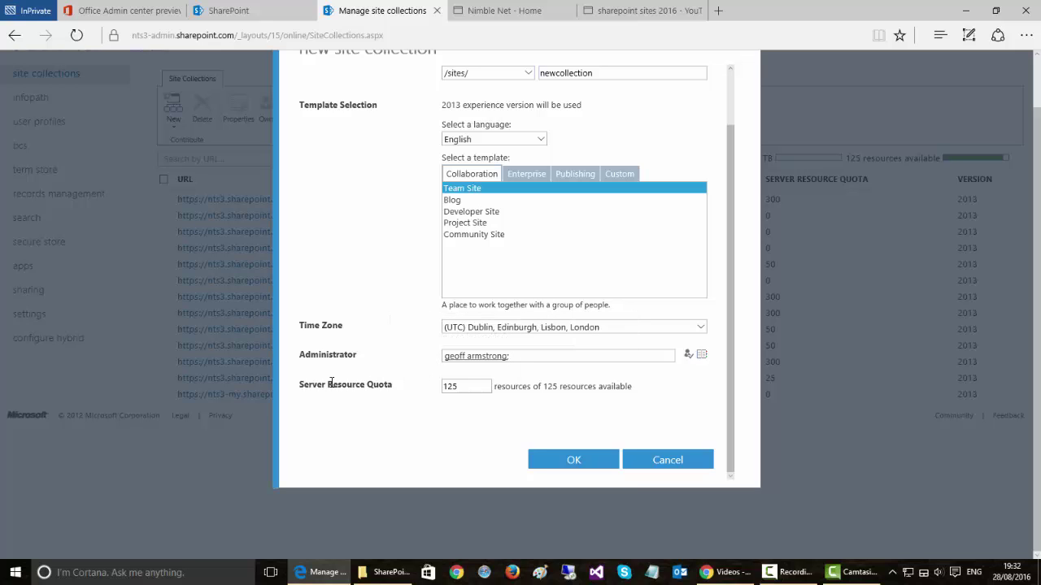
Change the server resource quota from 125 to 50 resources.
click(465, 386)
key(BackSpace)
key(BackSpace)
key(BackSpace)
text(50)
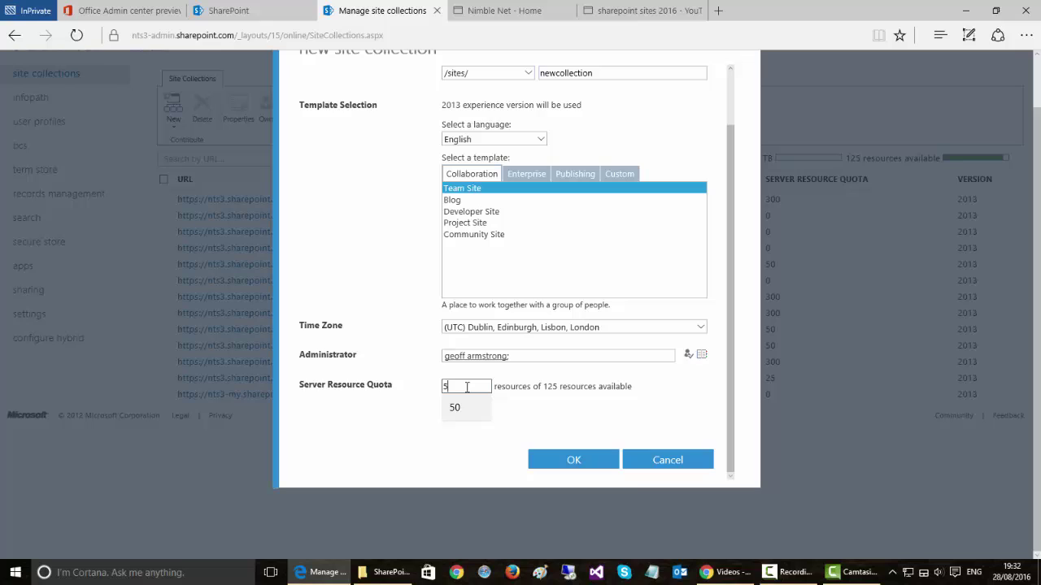
click(499, 413)
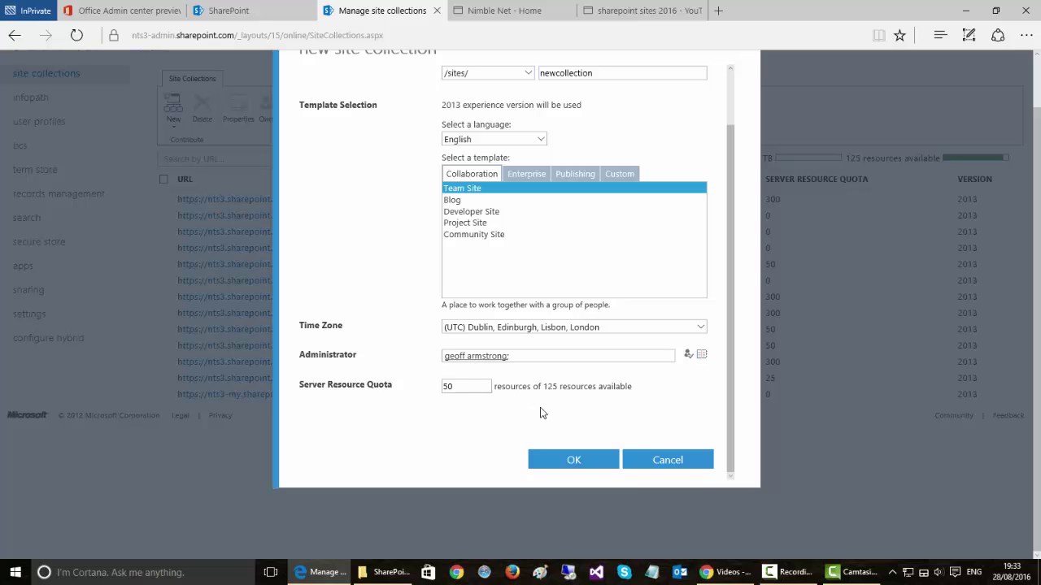
click(560, 448)
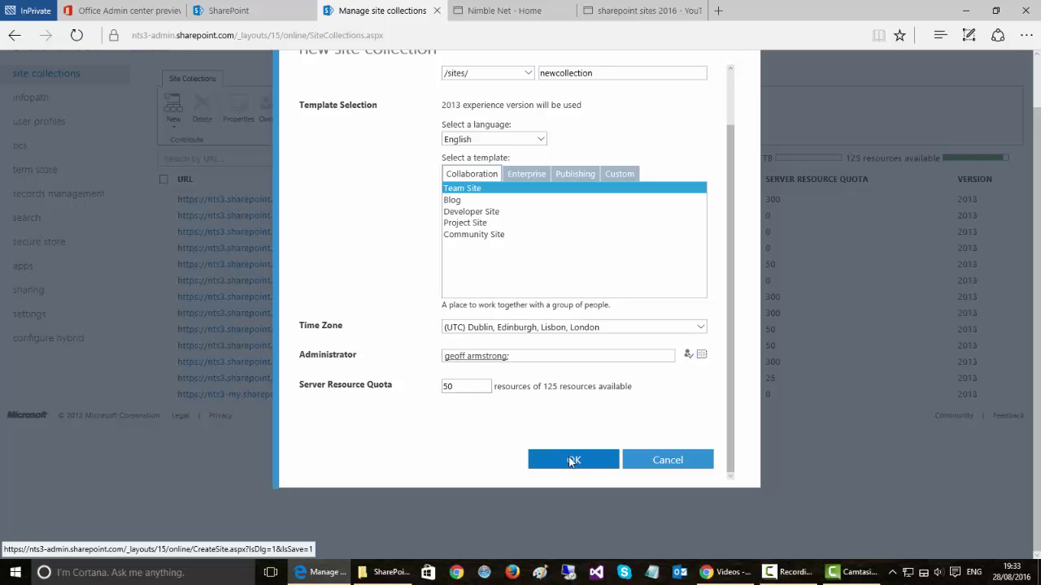
Confirm the form to create the /sites/newcollection site collection.
click(572, 460)
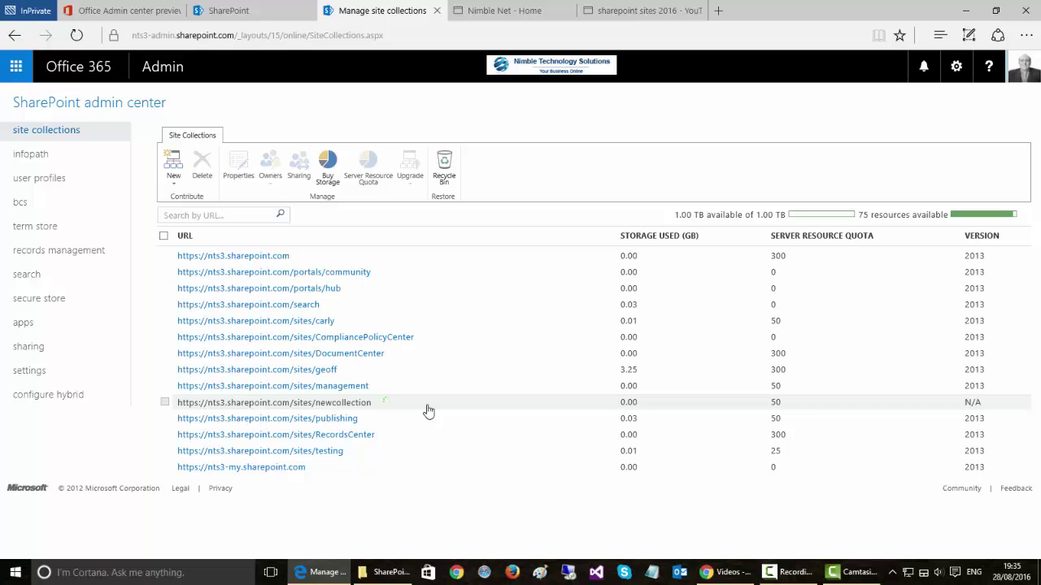
Open the root site collection's properties and its web site address in a new tab.
click(259, 256)
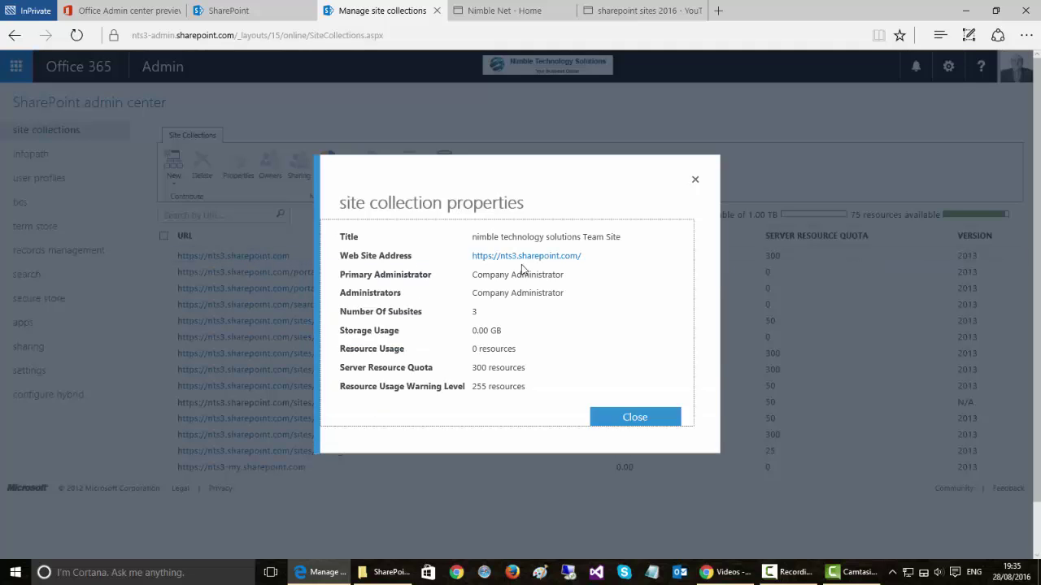
click(527, 257)
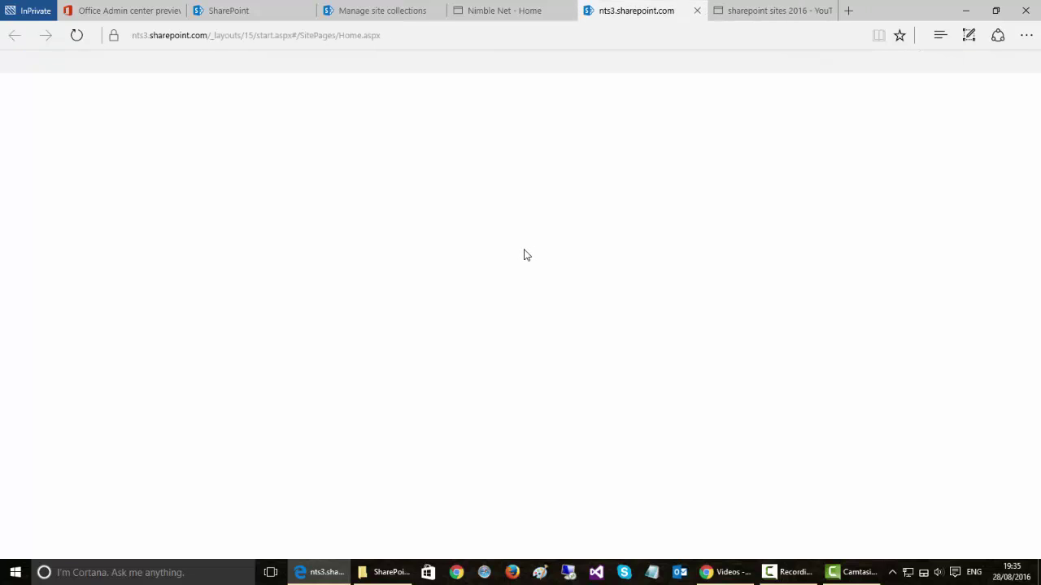